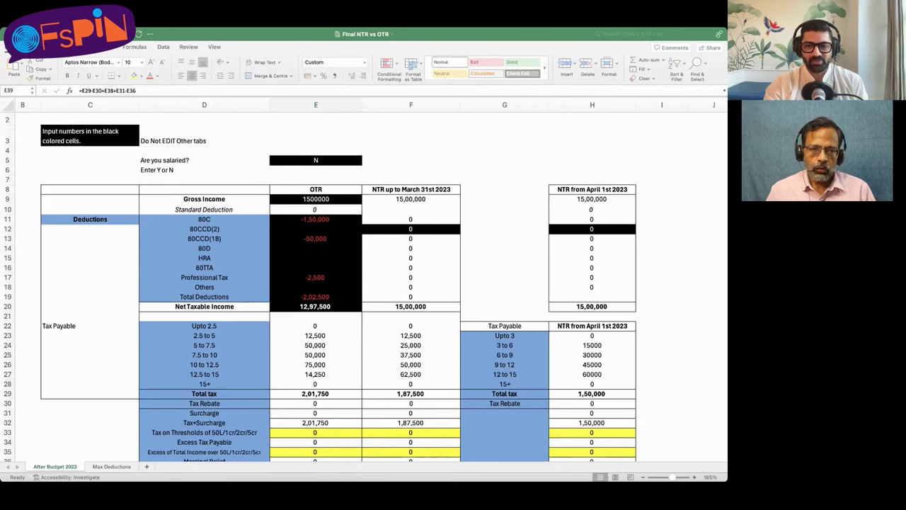
# Set the answer to "Are you salaried?" in E5 to y
pyautogui.press('super+Tab')
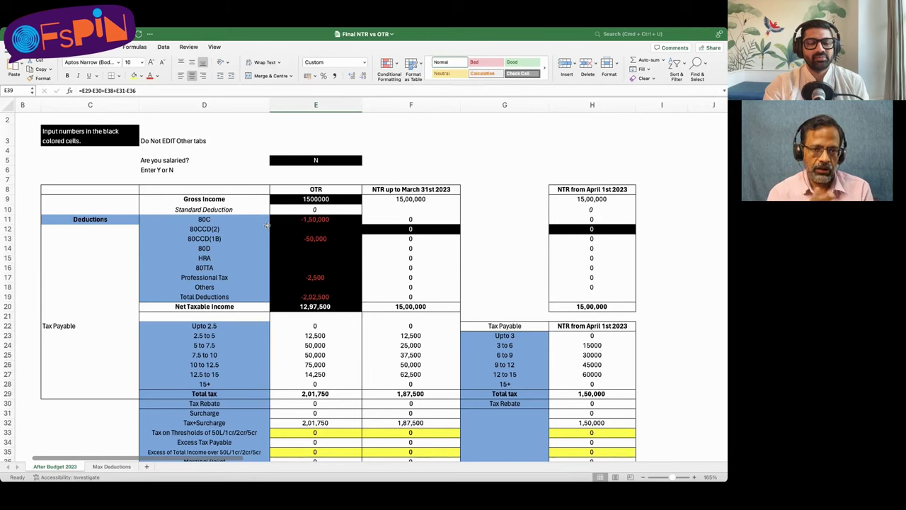
pyautogui.click(192, 171)
pyautogui.click(300, 168)
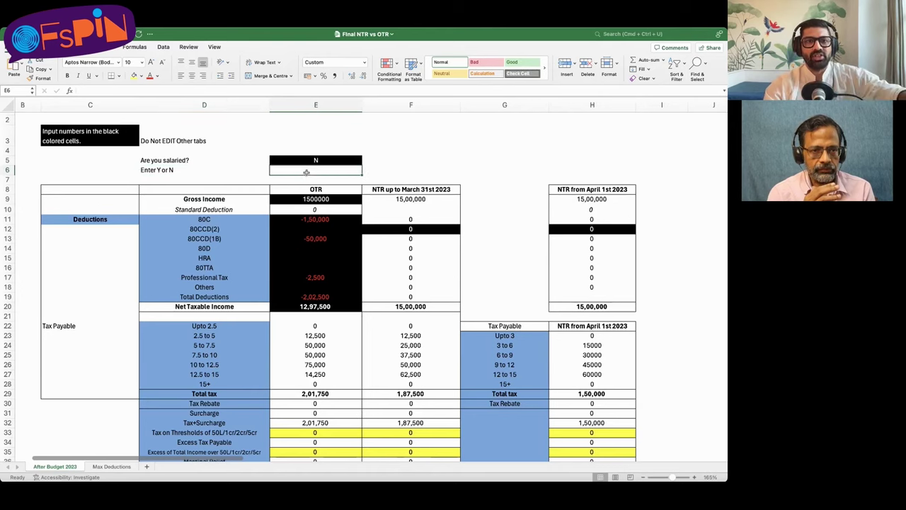
pyautogui.click(319, 160)
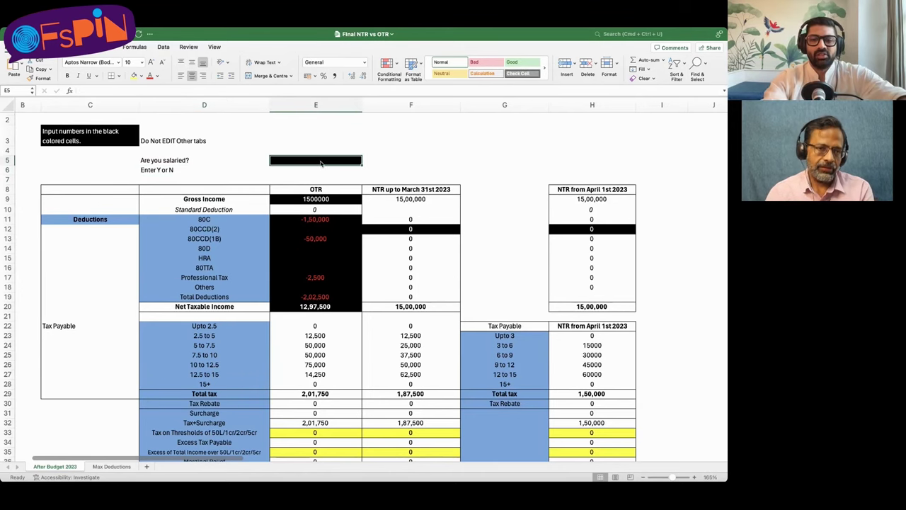
pyautogui.write('y')
pyautogui.press('Return')
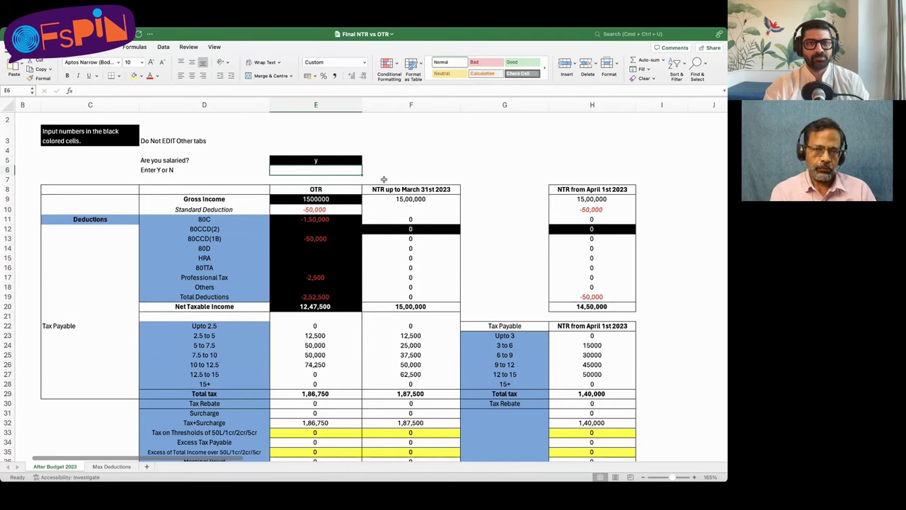
# Examine the OTR and both NTR columns, including the OTR gross income, 80CCD(2), total deductions and net taxable income cells
pyautogui.click(313, 200)
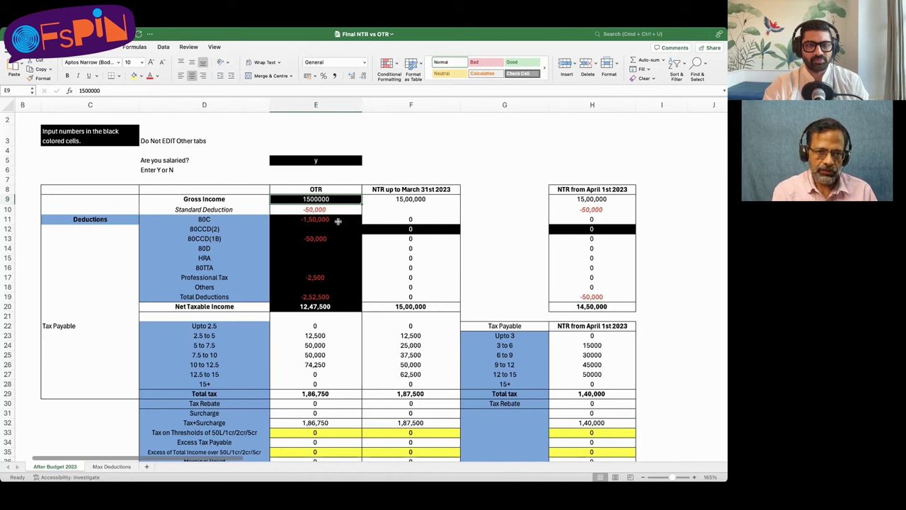
pyautogui.scroll(3, 303, 219)
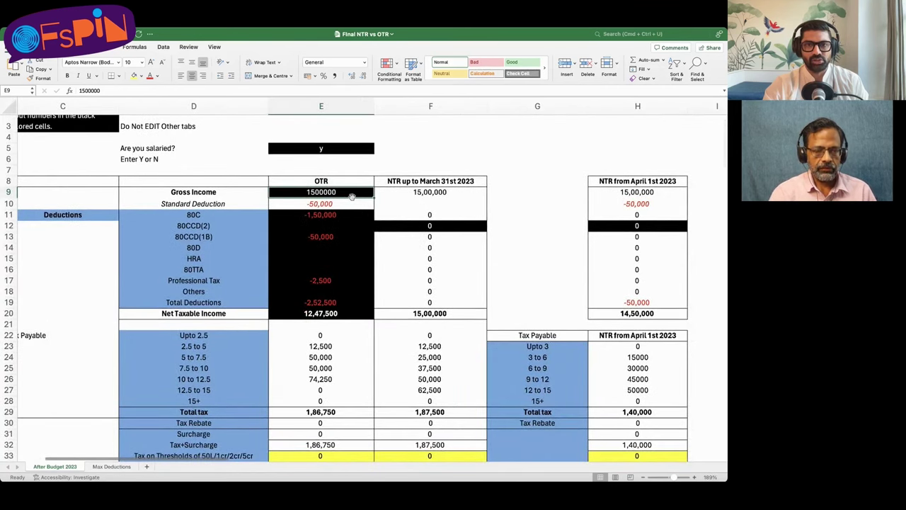
pyautogui.scroll(-2, 356, 196)
pyautogui.hscroll(2, 356, 196)
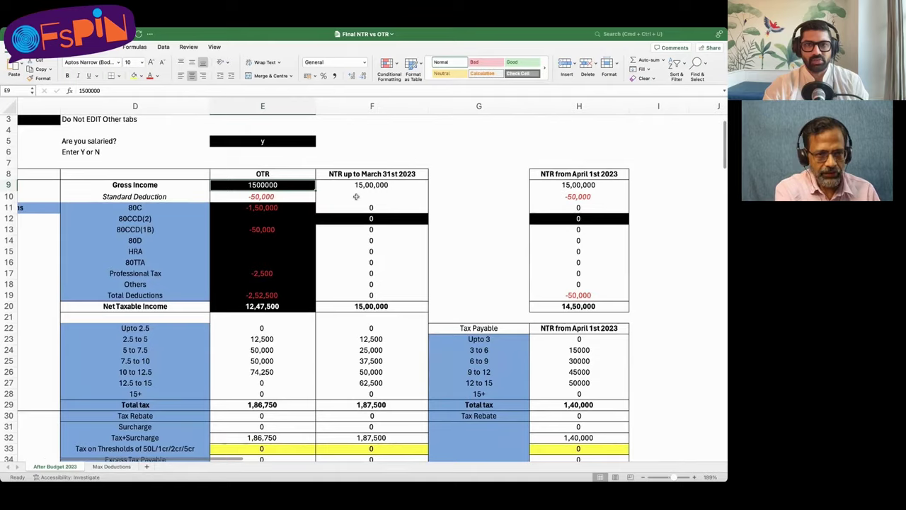
pyautogui.scroll(4, 356, 196)
pyautogui.scroll(4, 356, 197)
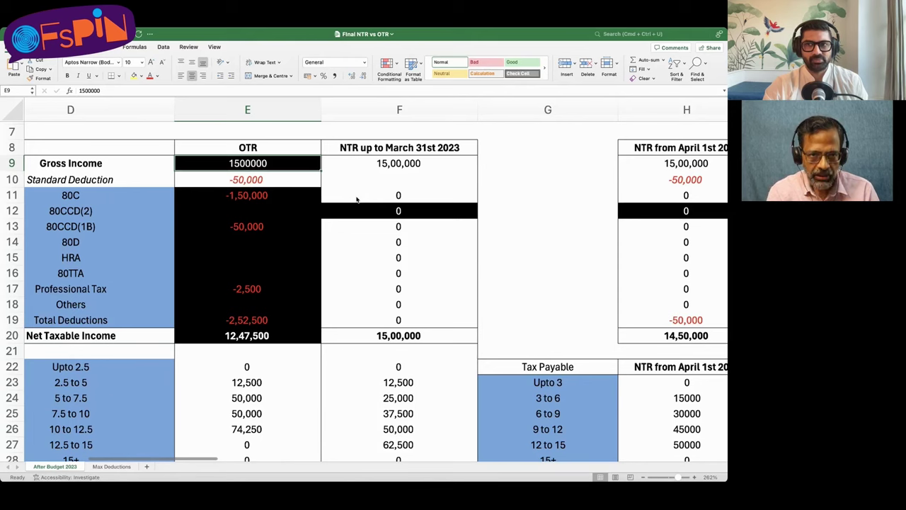
pyautogui.click(259, 116)
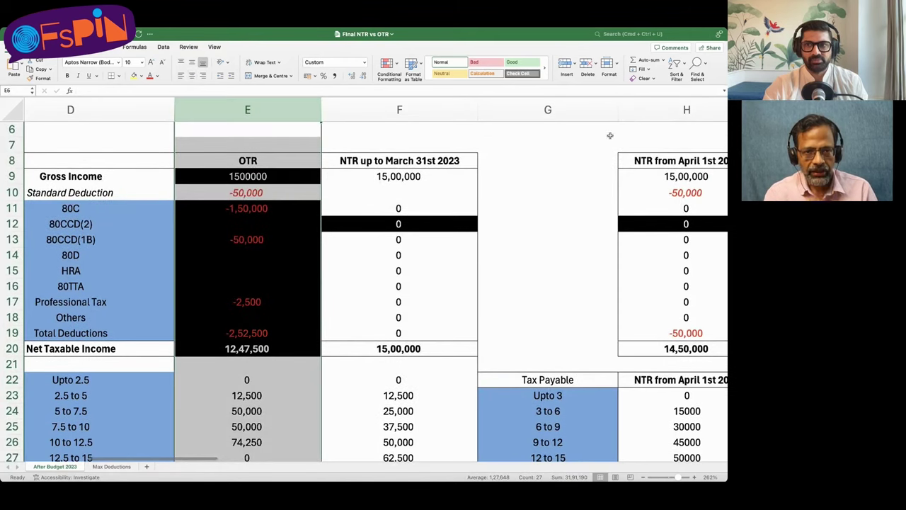
pyautogui.click(423, 116)
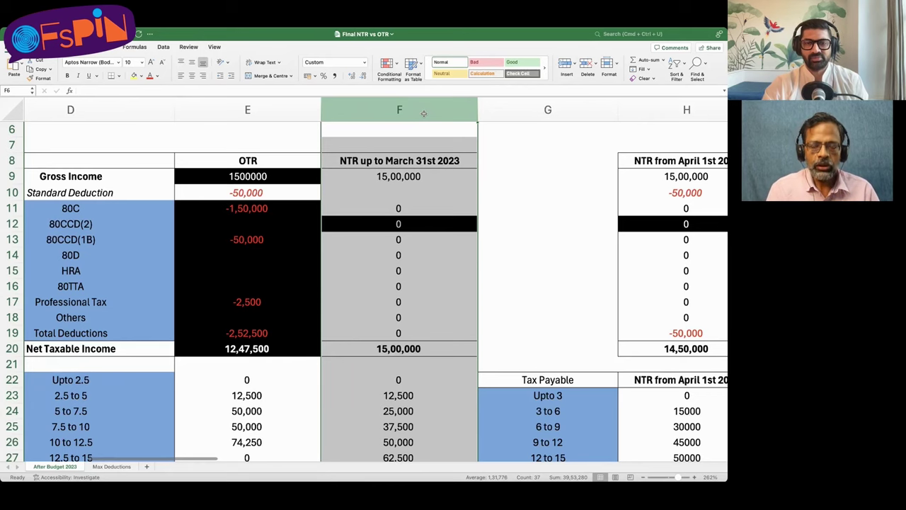
pyautogui.click(690, 110)
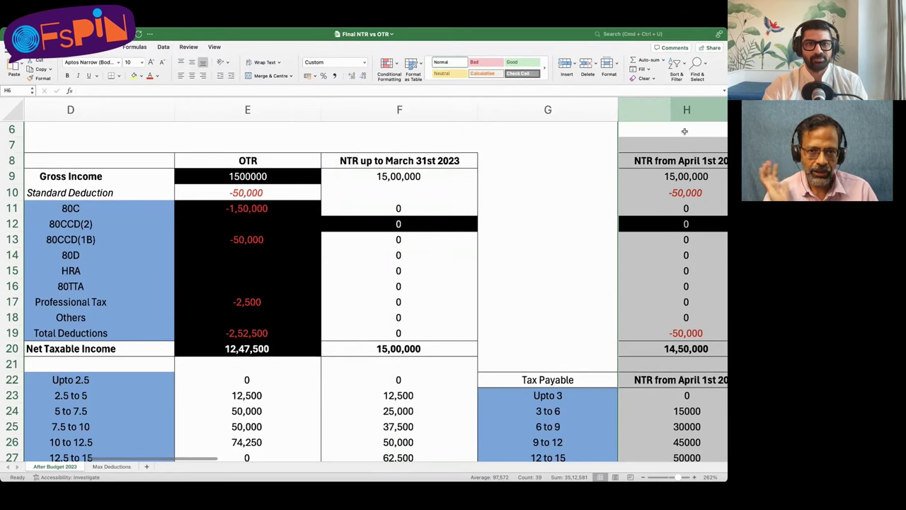
pyautogui.hscroll(2, 684, 131)
pyautogui.scroll(1, 685, 131)
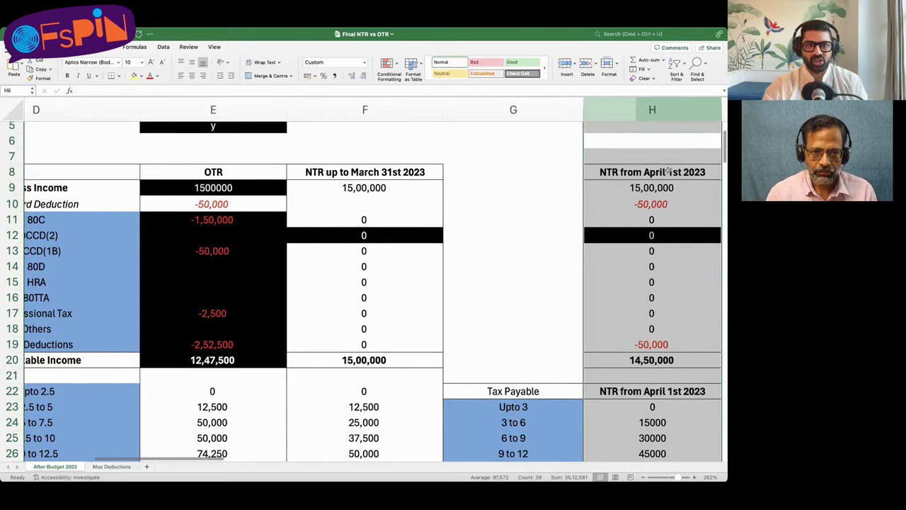
pyautogui.hscroll(-2, 668, 170)
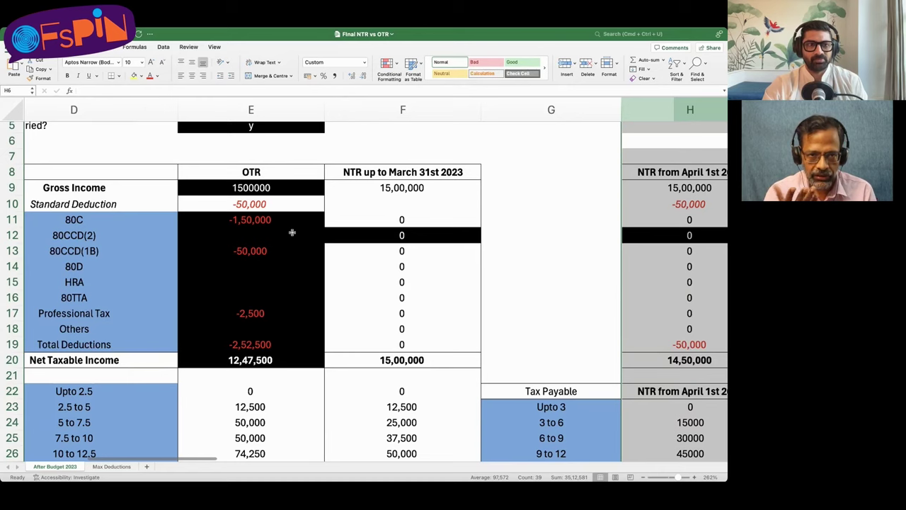
pyautogui.click(268, 190)
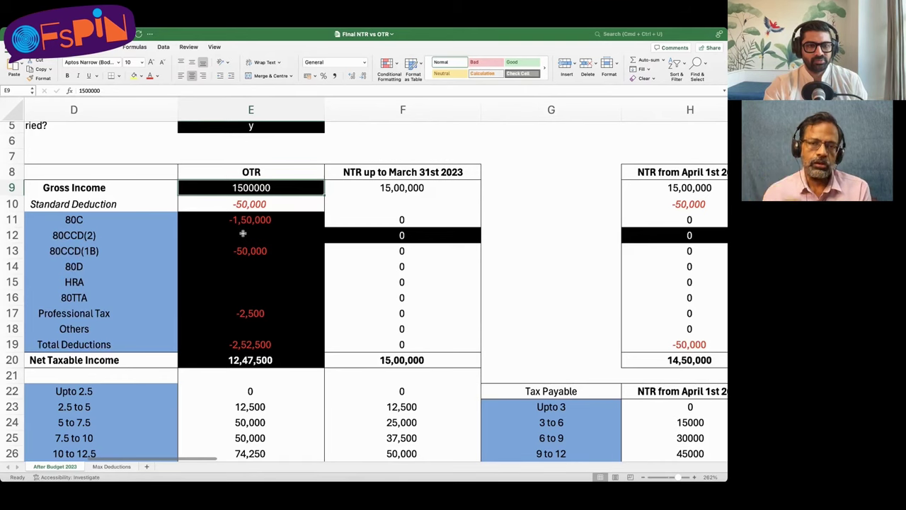
pyautogui.click(242, 234)
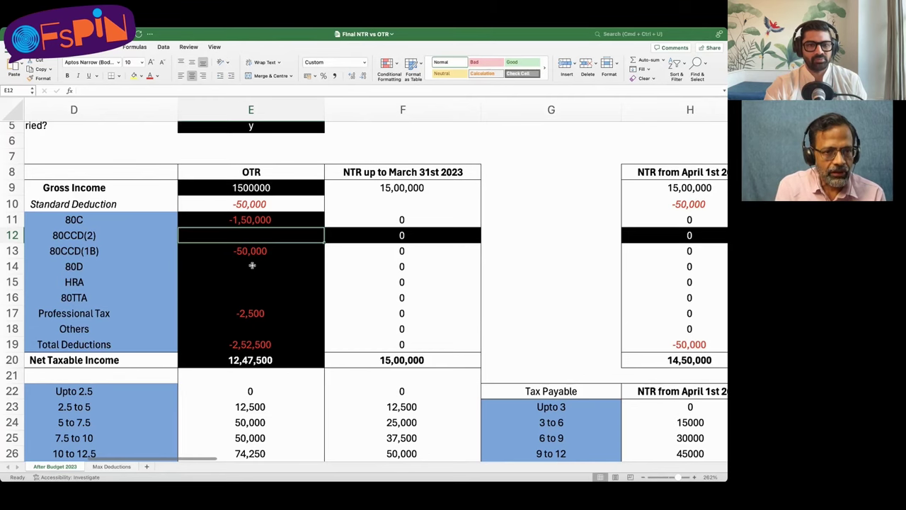
pyautogui.click(239, 341)
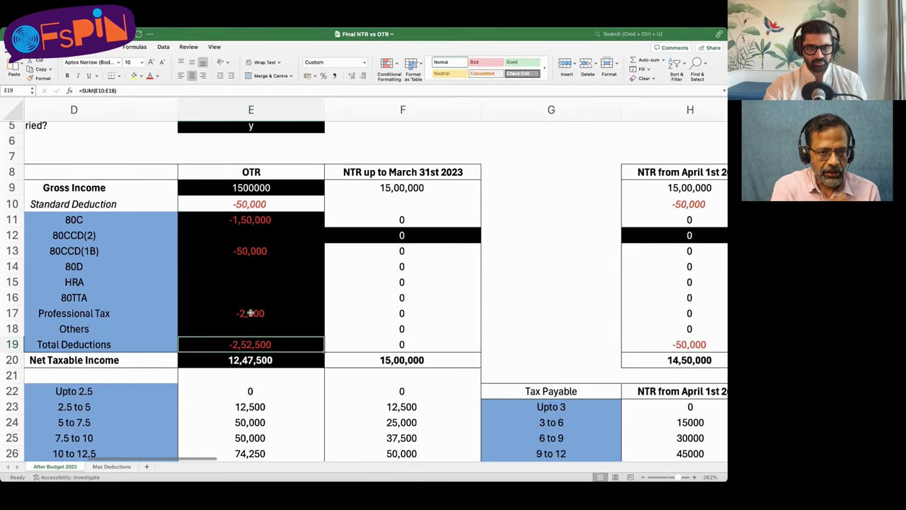
pyautogui.click(246, 359)
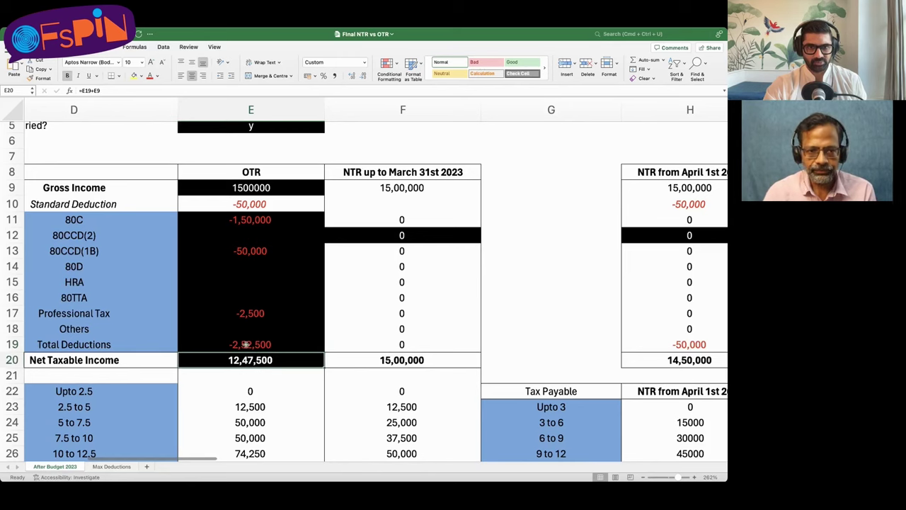
# Enter -25000 as the 80D deduction in the OTR column
pyautogui.click(249, 267)
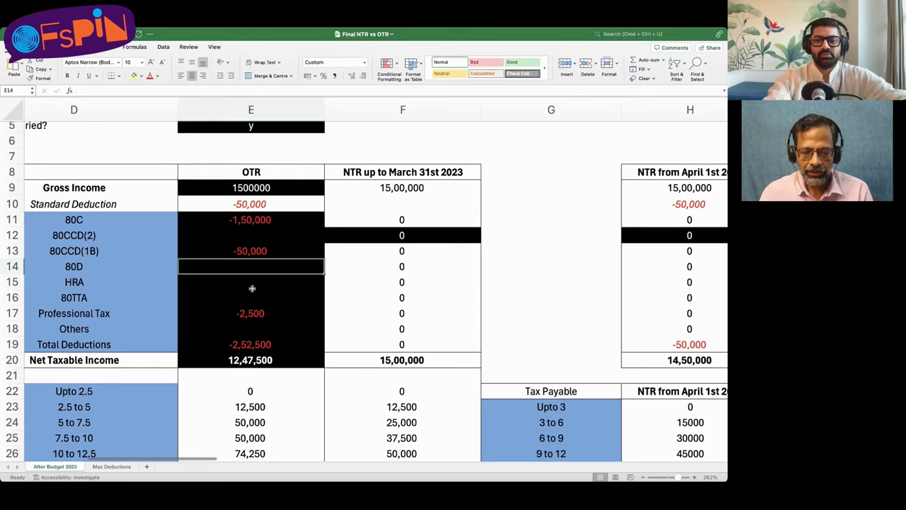
pyautogui.write('-25,000')
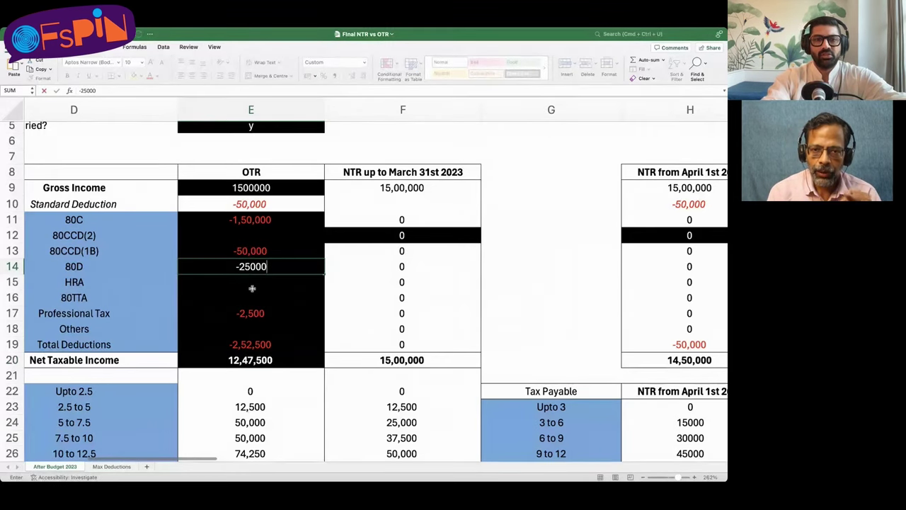
pyautogui.press('Return')
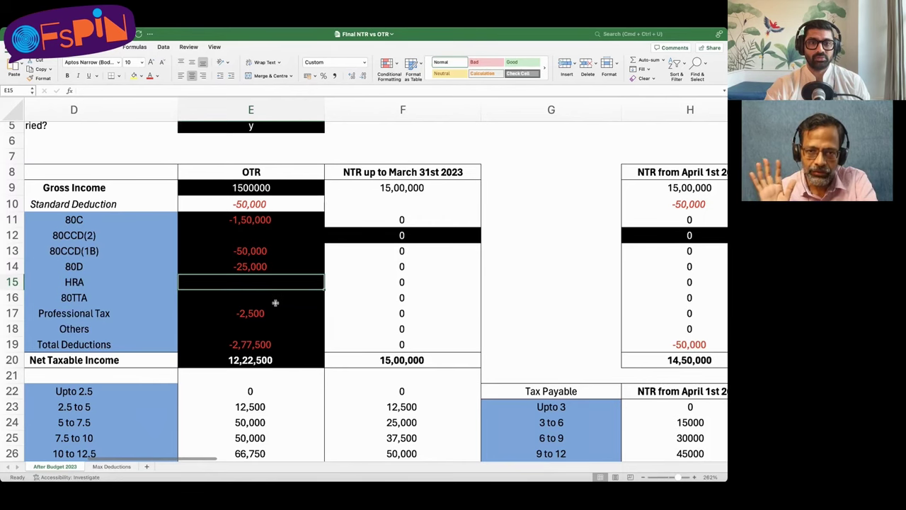
# Set the 80D deduction in the OTR column to -75000
pyautogui.doubleClick(243, 266)
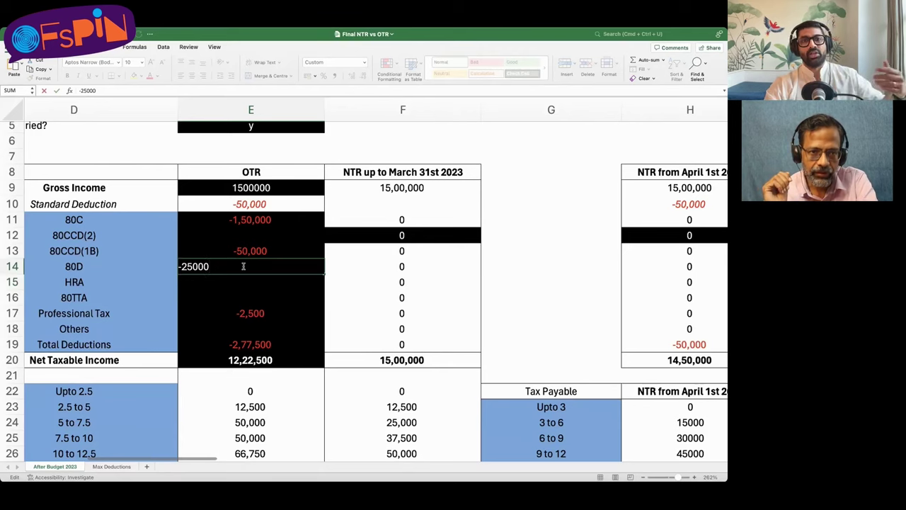
pyautogui.press('BackSpace')
pyautogui.press('BackSpace')
pyautogui.press('BackSpace')
pyautogui.press('BackSpace')
pyautogui.press('BackSpace')
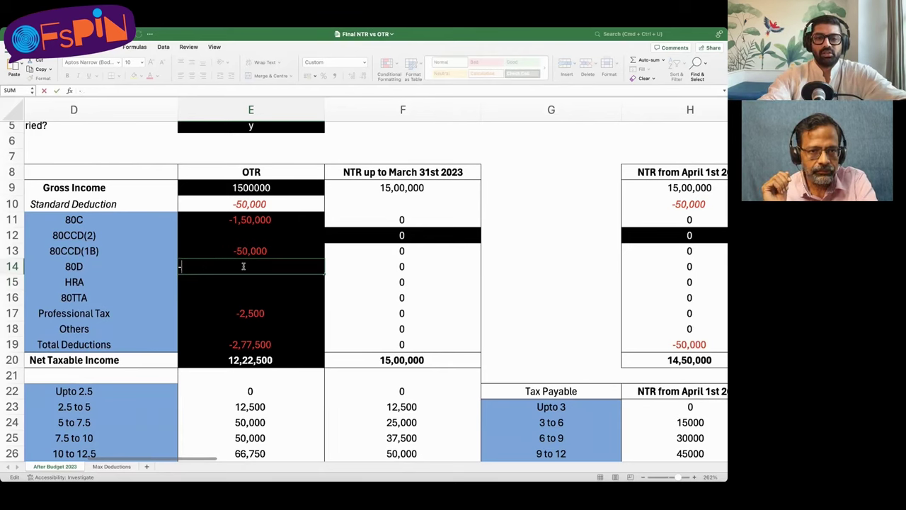
pyautogui.write('75,000')
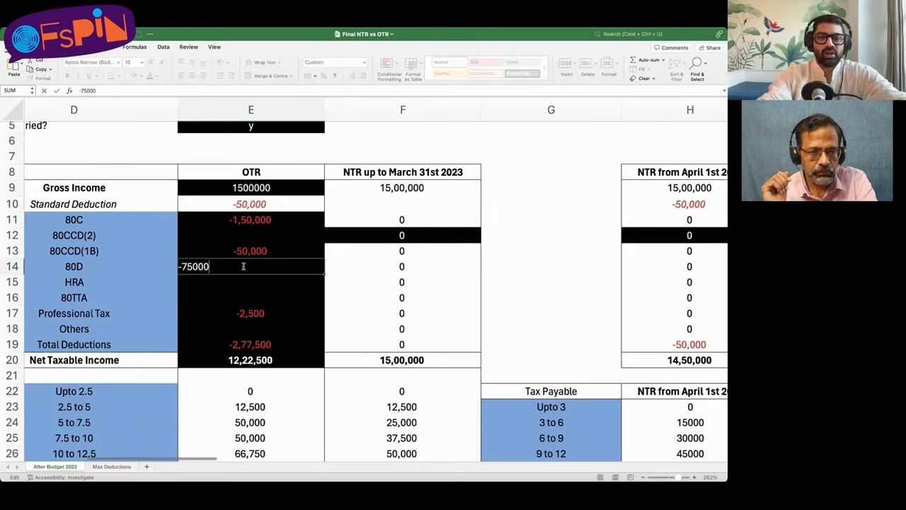
pyautogui.press('Return')
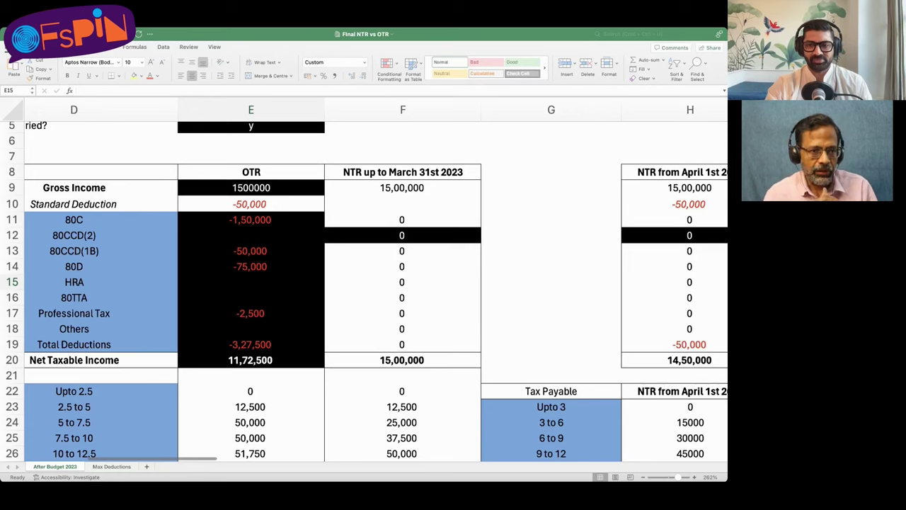
# Review the OTR 80TTA and Others deductions, and compare net taxable income, slab-wise tax, total tax payable and New-Old across the regime columns
pyautogui.press('super+Tab')
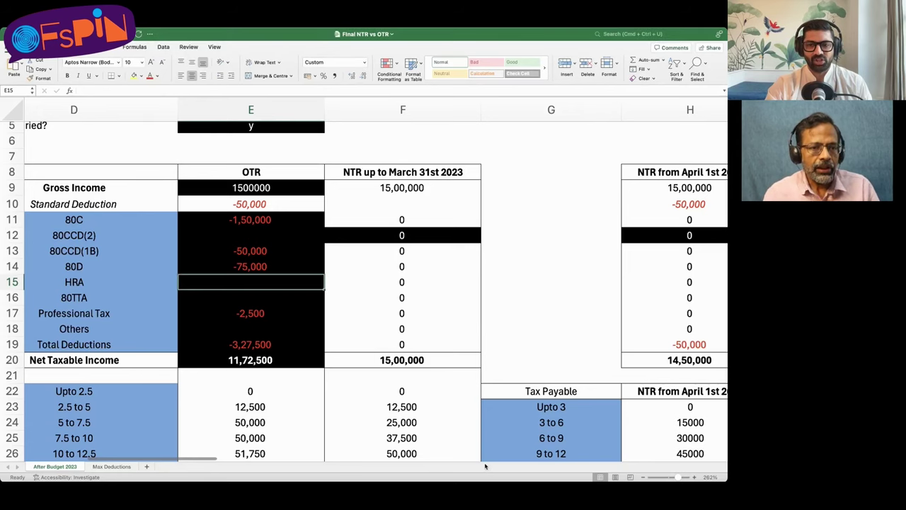
pyautogui.click(243, 298)
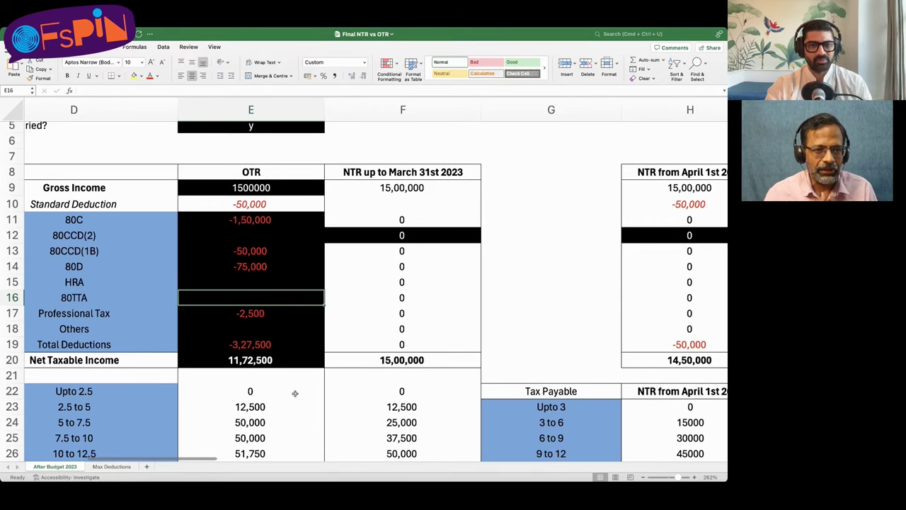
pyautogui.click(263, 331)
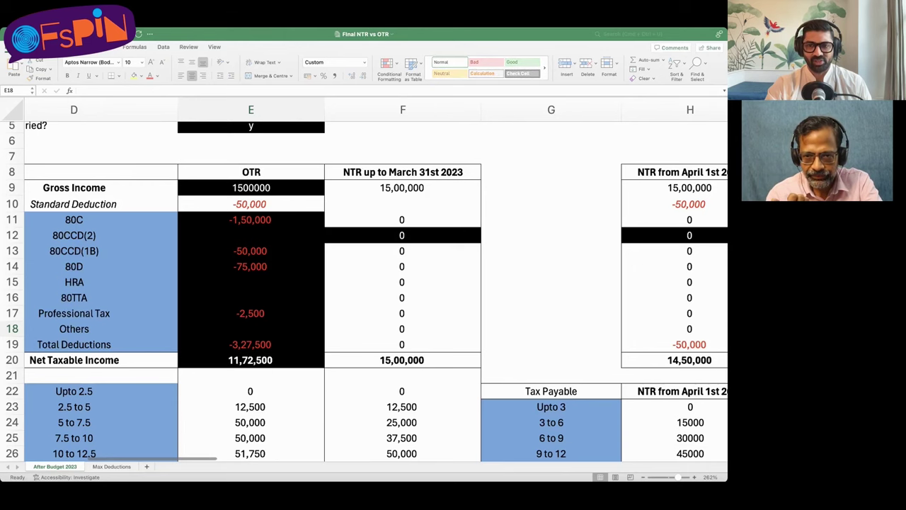
pyautogui.click(432, 371)
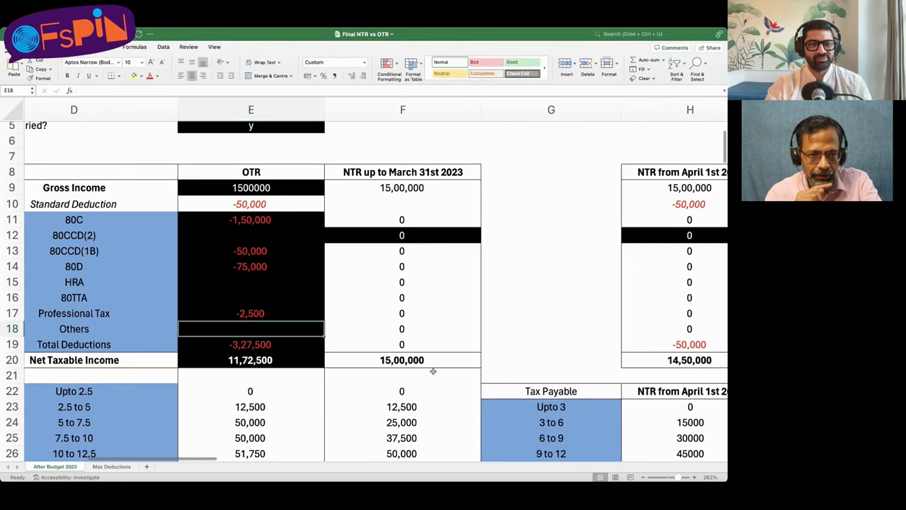
pyautogui.scroll(-6, 433, 371)
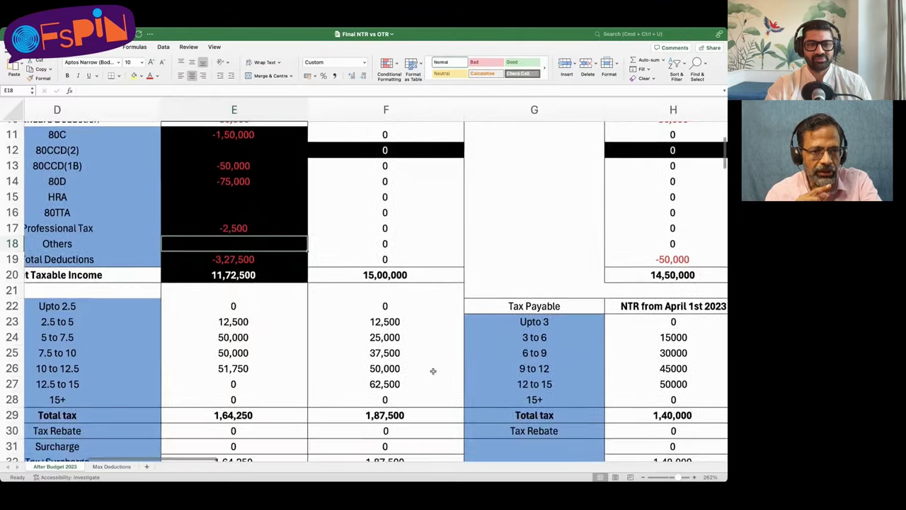
pyautogui.scroll(-3, 432, 371)
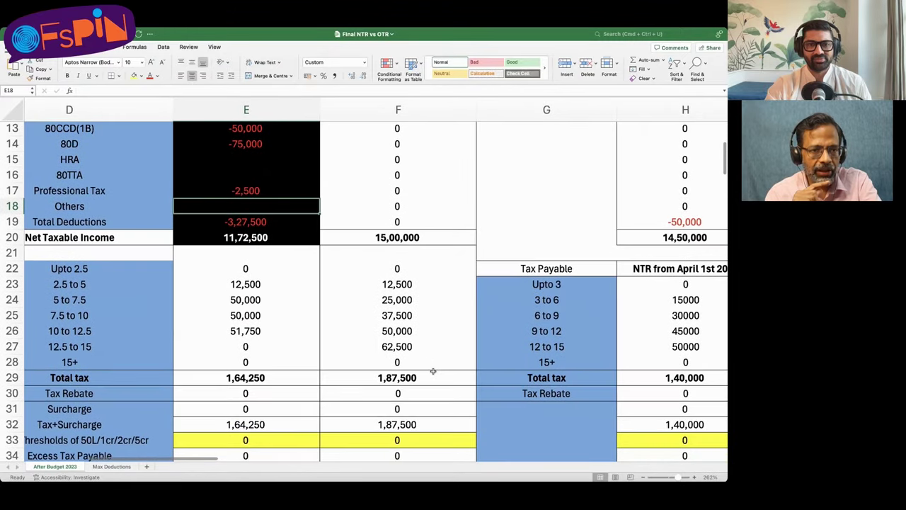
pyautogui.hscroll(3, 432, 371)
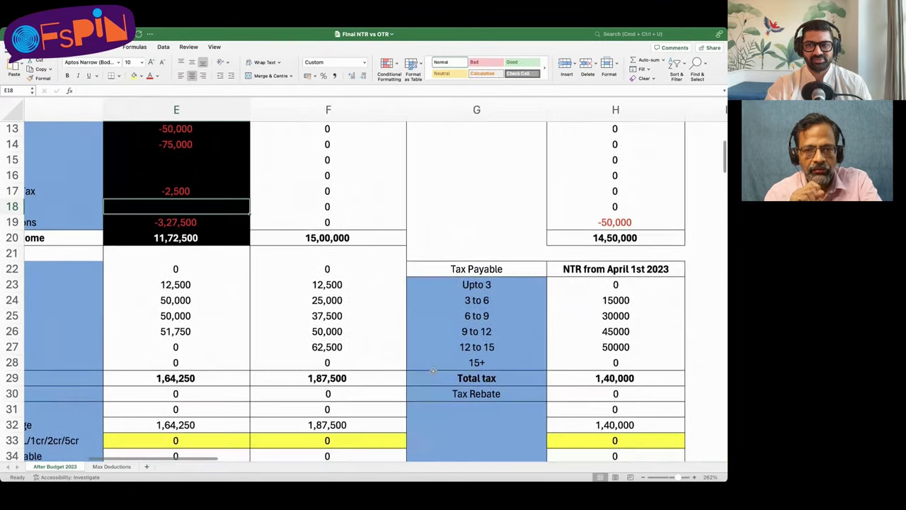
pyautogui.click(589, 243)
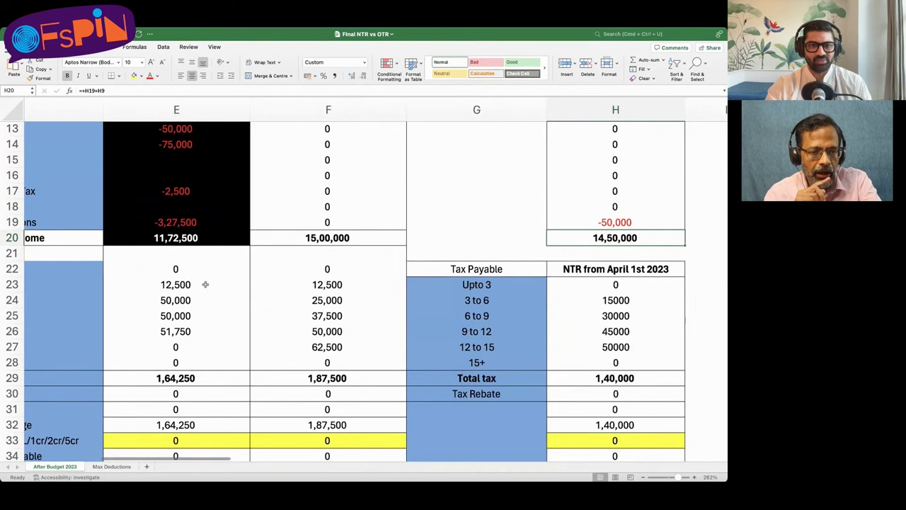
pyautogui.scroll(-1, 204, 285)
pyautogui.hscroll(-2, 203, 285)
pyautogui.scroll(-4, 204, 285)
pyautogui.hscroll(-1, 203, 285)
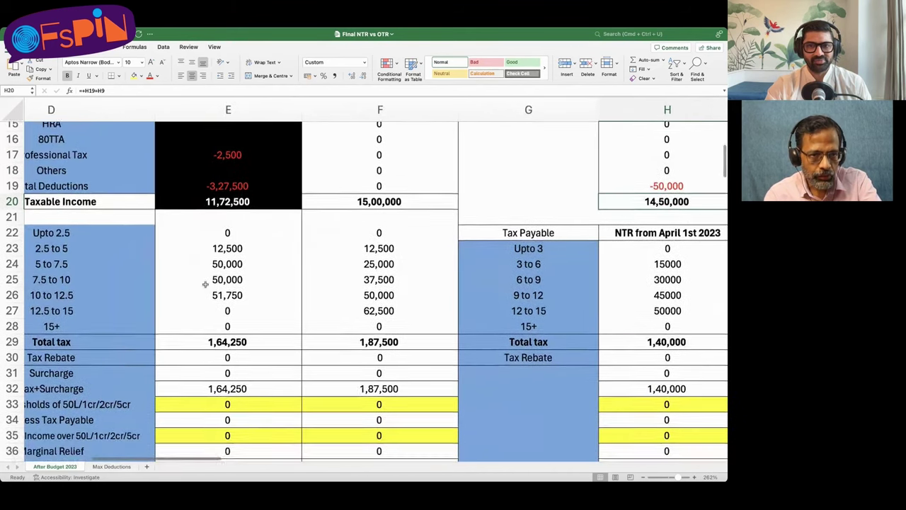
pyautogui.scroll(-4, 204, 284)
pyautogui.scroll(2, 205, 284)
pyautogui.hscroll(1, 205, 284)
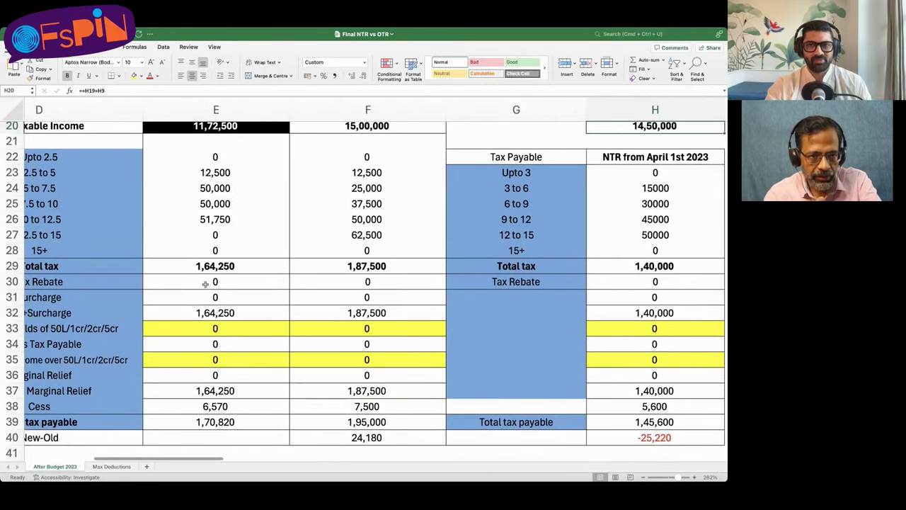
pyautogui.scroll(-1, 205, 284)
pyautogui.hscroll(-2, 204, 284)
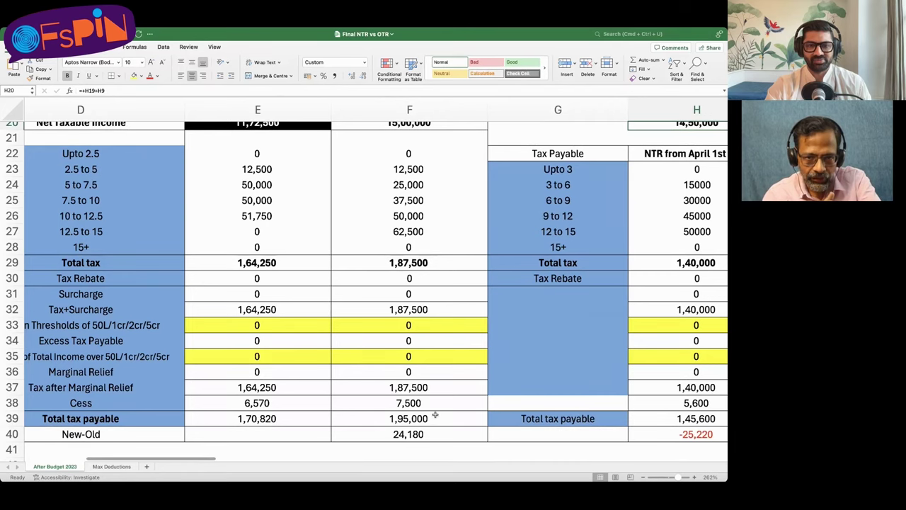
# Compare the slab-wise tax, total tax payable and New-Old rows of OTR with both NTR columns
pyautogui.hscroll(4, 435, 415)
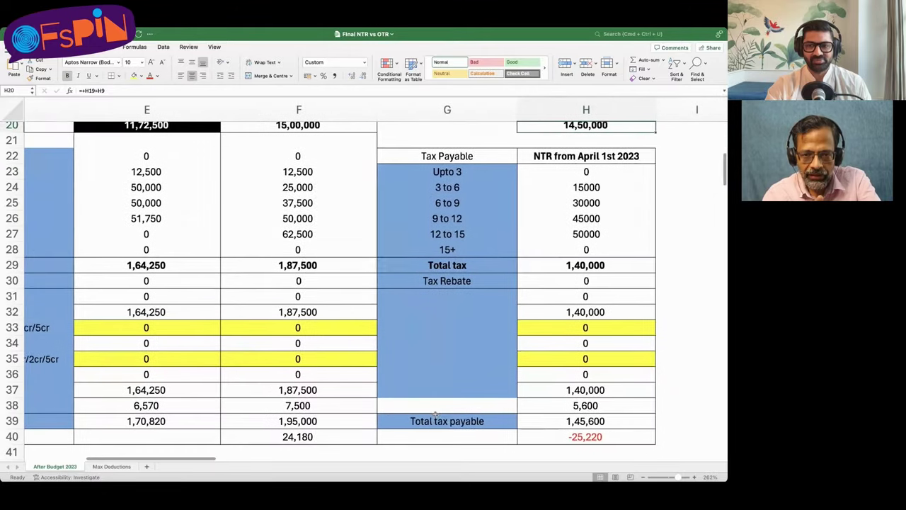
pyautogui.hscroll(-3, 435, 415)
pyautogui.scroll(1, 435, 415)
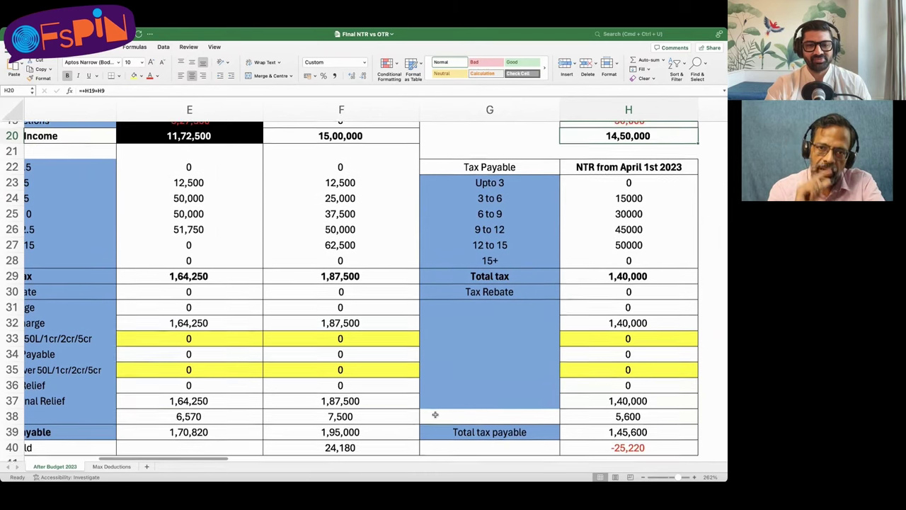
pyautogui.scroll(-1, 435, 415)
pyautogui.hscroll(-2, 434, 415)
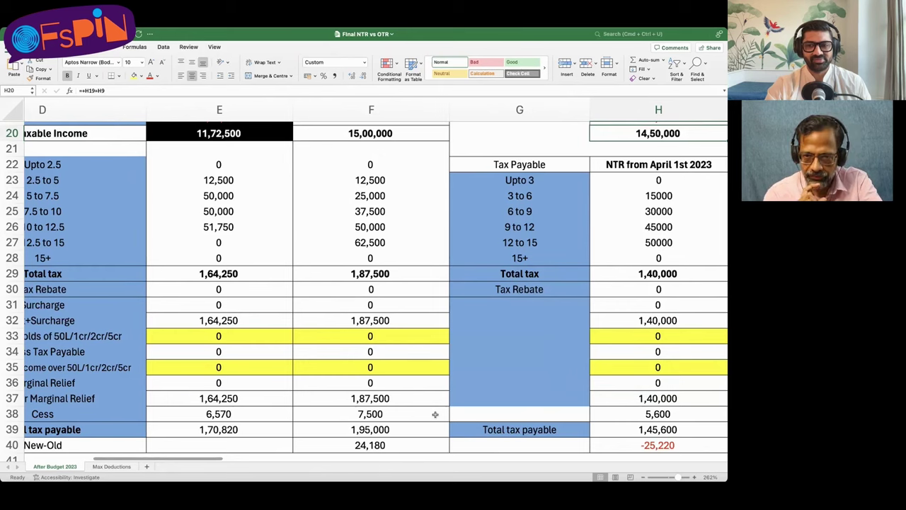
# Enter 100000 as the Others deduction in the OTR column
pyautogui.scroll(5, 435, 414)
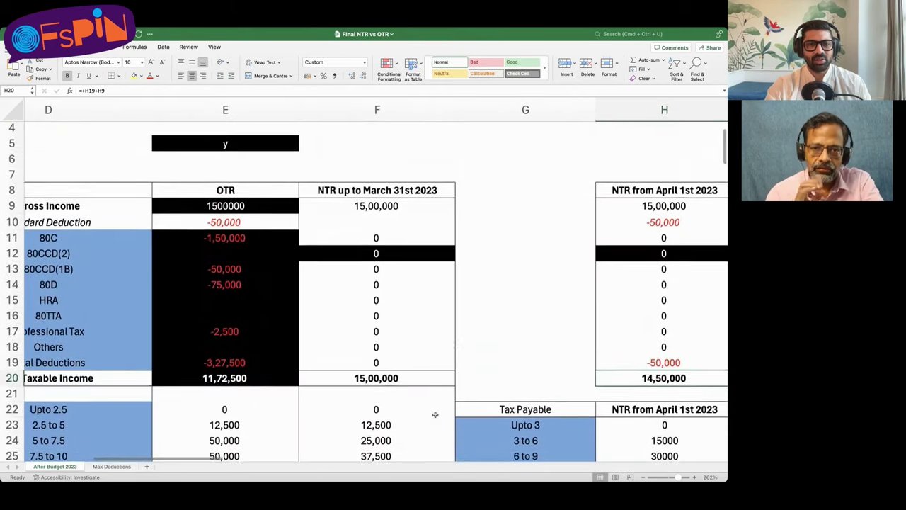
pyautogui.hscroll(-2, 435, 414)
pyautogui.scroll(1, 435, 414)
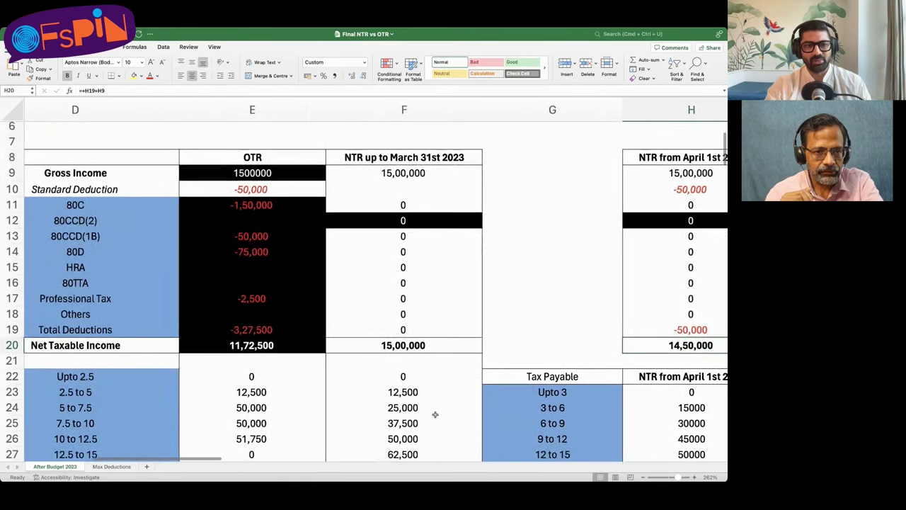
pyautogui.click(242, 316)
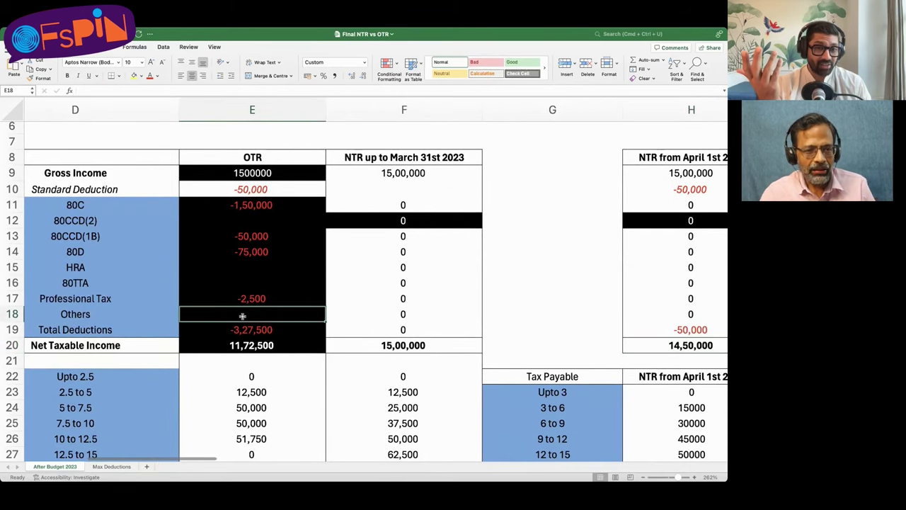
pyautogui.write('10000')
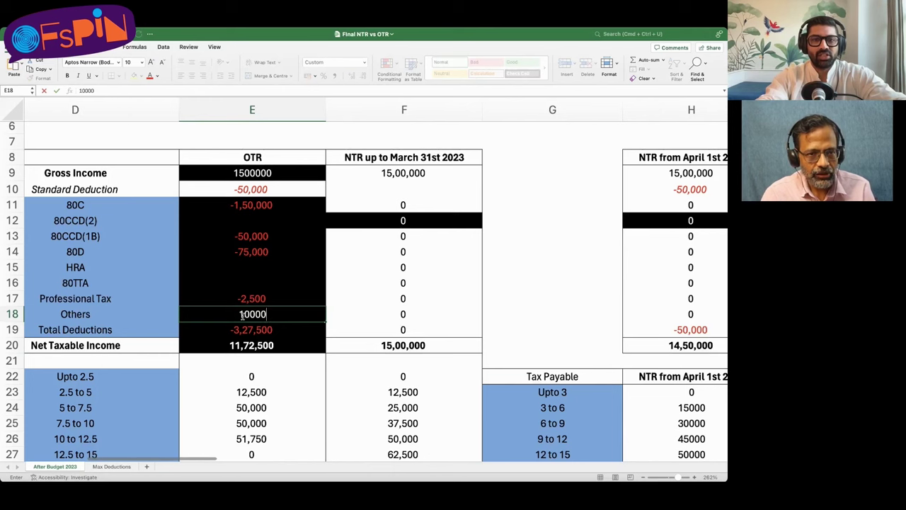
pyautogui.write('0')
pyautogui.press('Return')
pyautogui.scroll(-10, 243, 319)
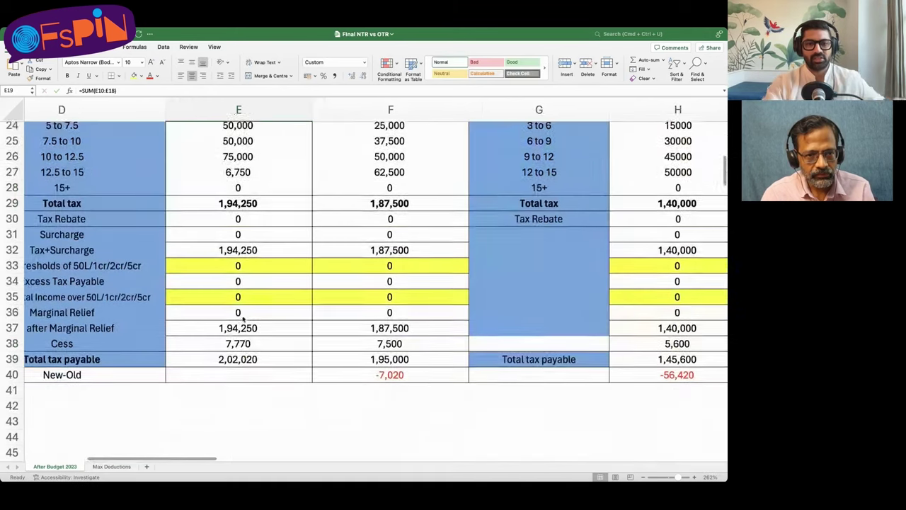
# Change the Others deduction in the OTR column to -100000
pyautogui.scroll(5, 242, 320)
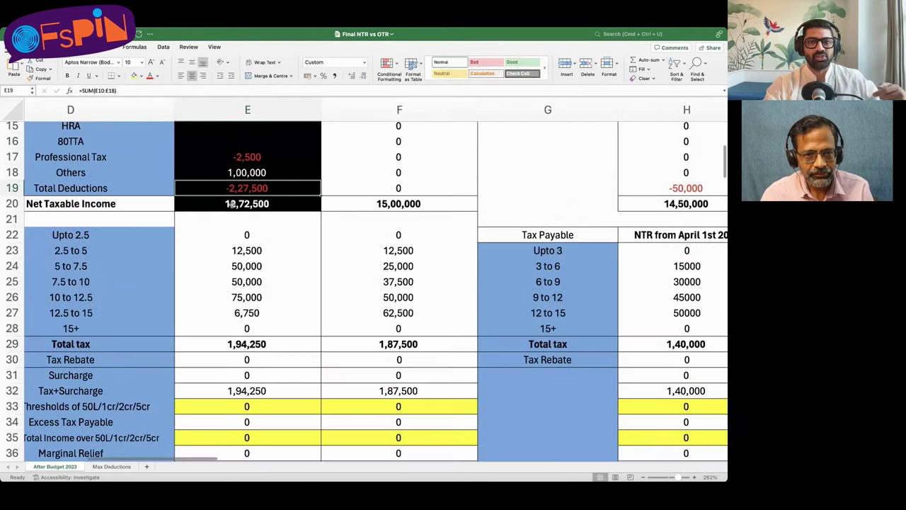
pyautogui.doubleClick(229, 174)
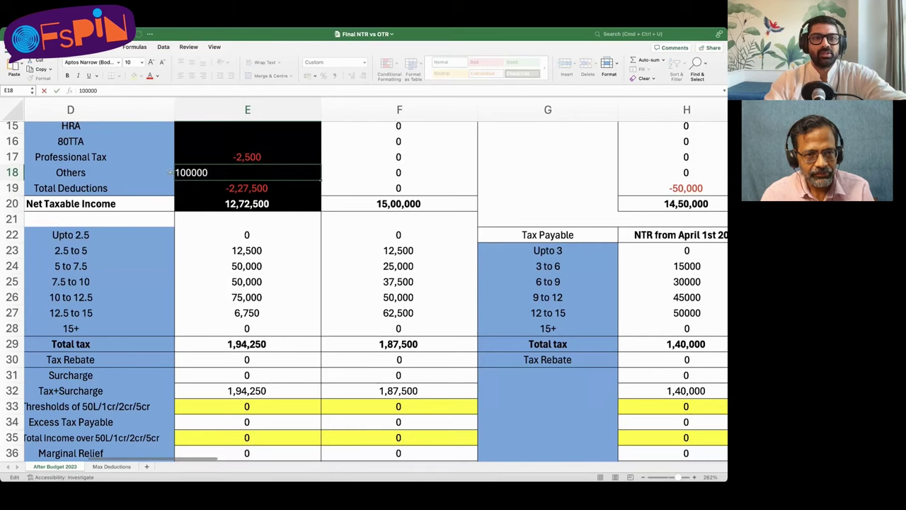
pyautogui.write('-')
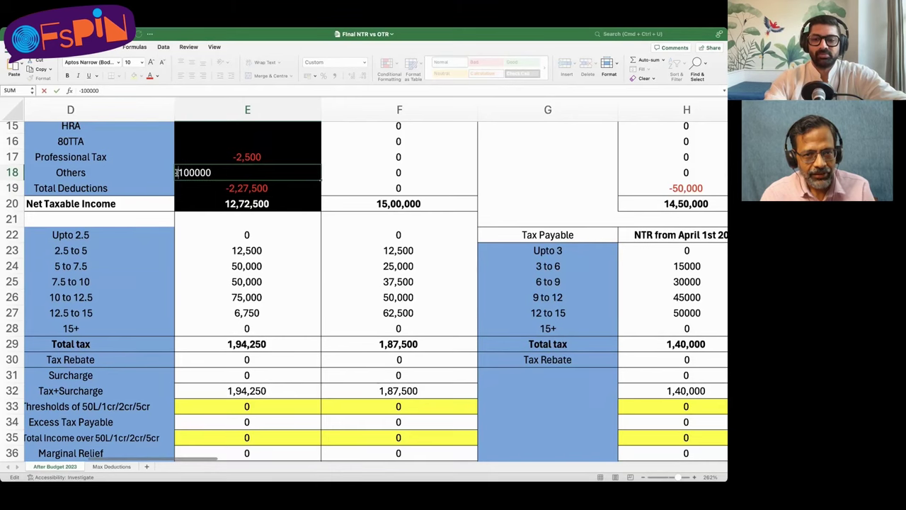
pyautogui.press('Return')
pyautogui.scroll(-3, 231, 237)
pyautogui.scroll(-1, 231, 237)
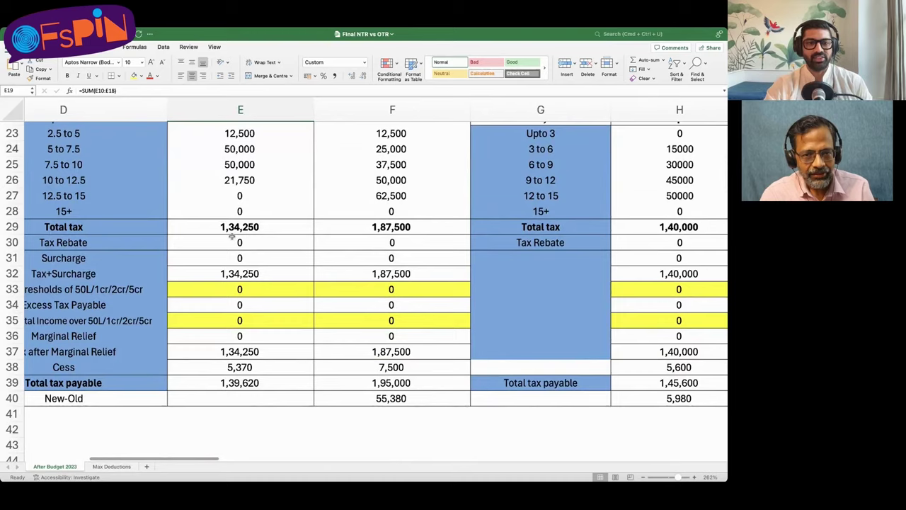
# Check the total tax payable and New-Old rows, including the formula behind the OTR total tax payable
pyautogui.scroll(2, 231, 237)
pyautogui.hscroll(1, 232, 239)
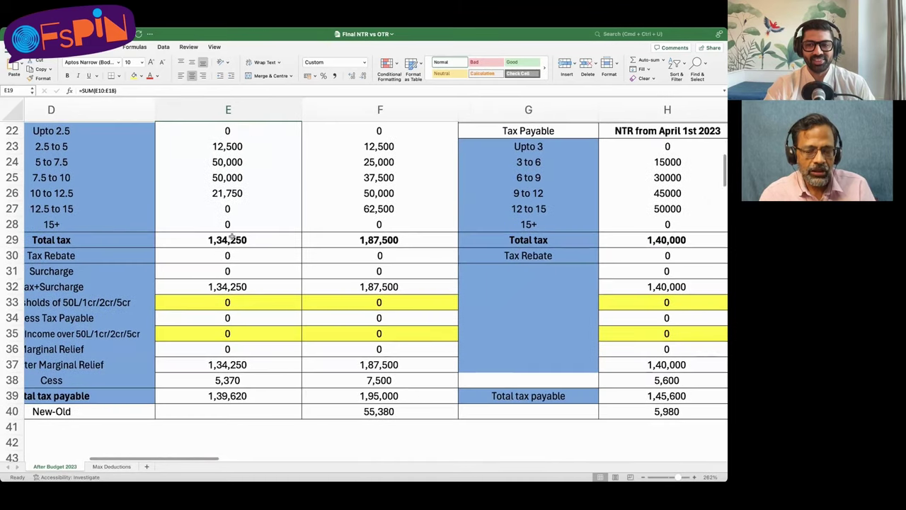
pyautogui.hscroll(-1, 231, 239)
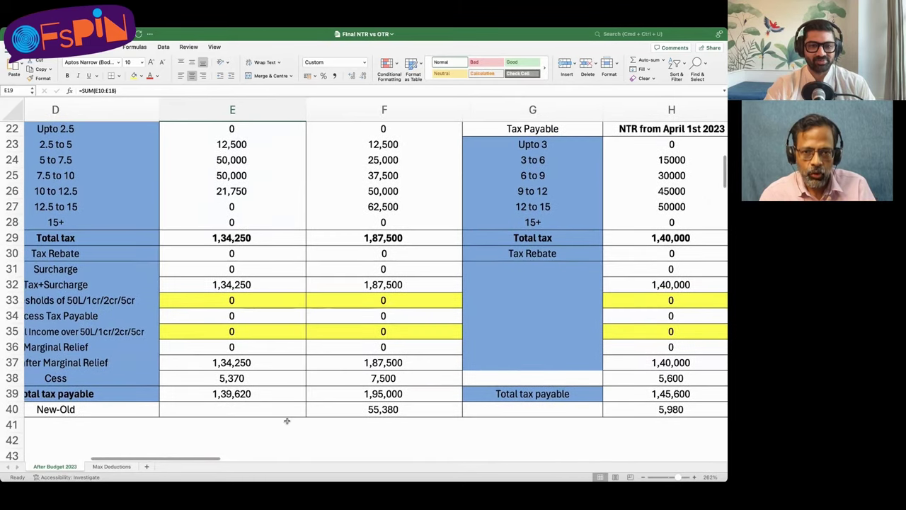
pyautogui.click(253, 394)
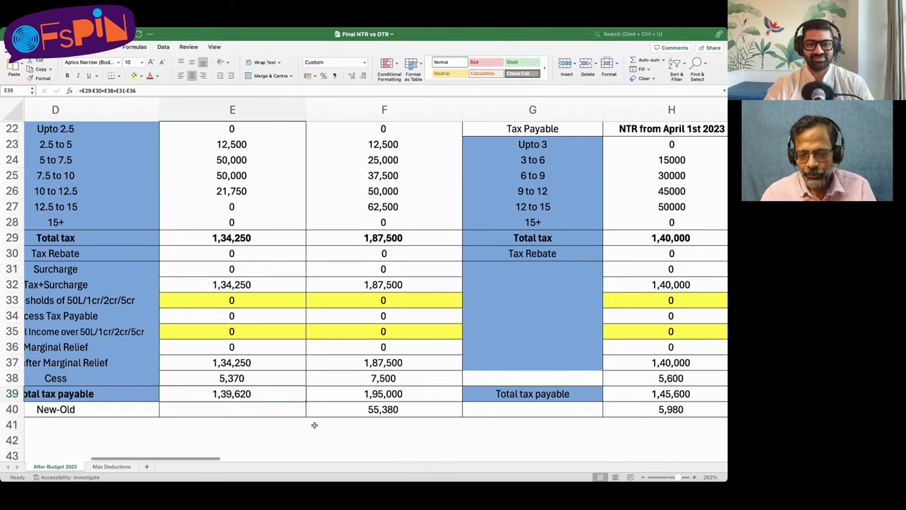
# Walk through the lowest slab tax cells of the OTR and both NTR columns, ending at the OTR 2.5 to 5 slab
pyautogui.scroll(1, 315, 424)
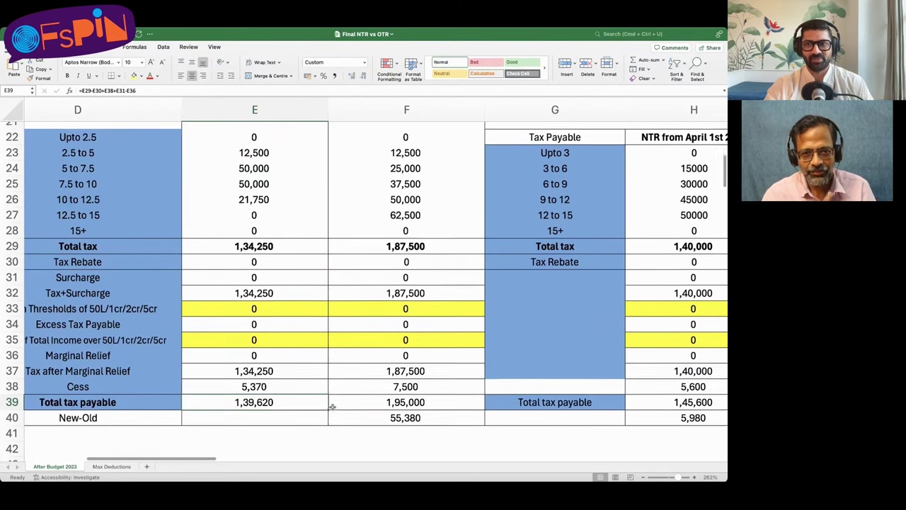
pyautogui.scroll(2, 332, 407)
pyautogui.scroll(2, 332, 407)
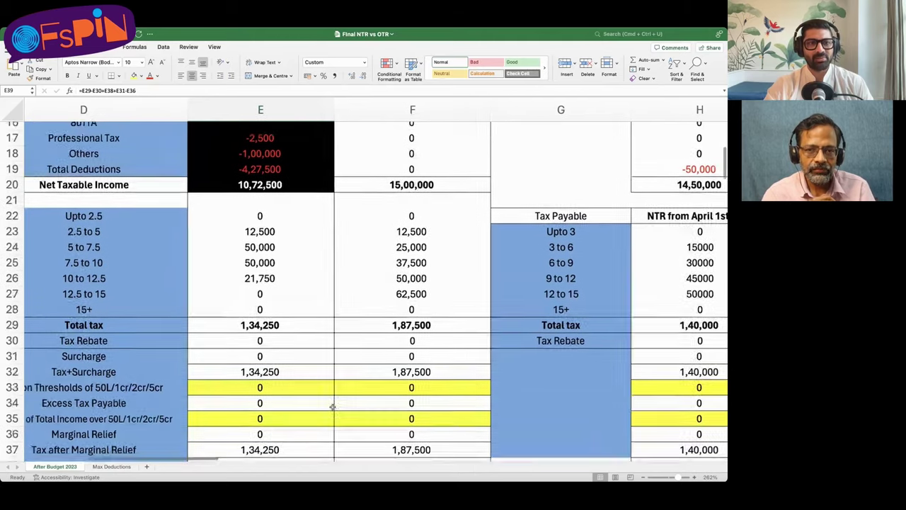
pyautogui.click(250, 223)
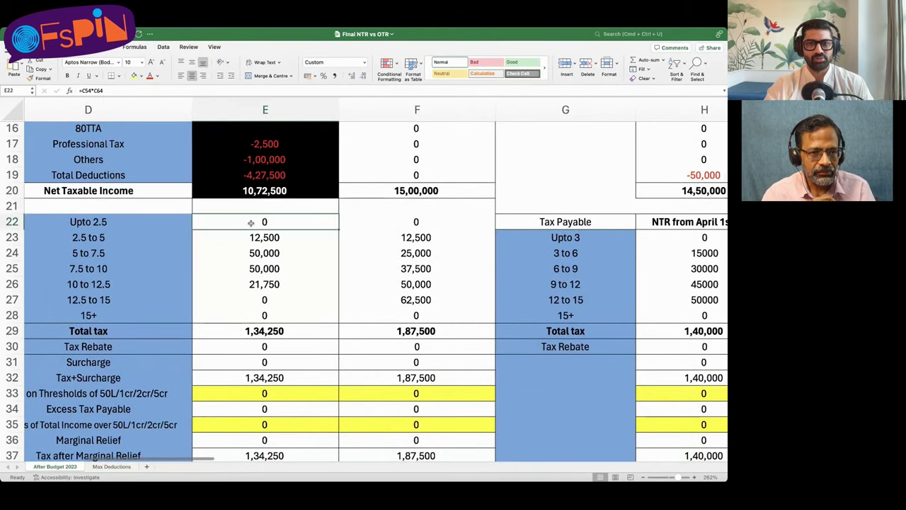
pyautogui.press('Right')
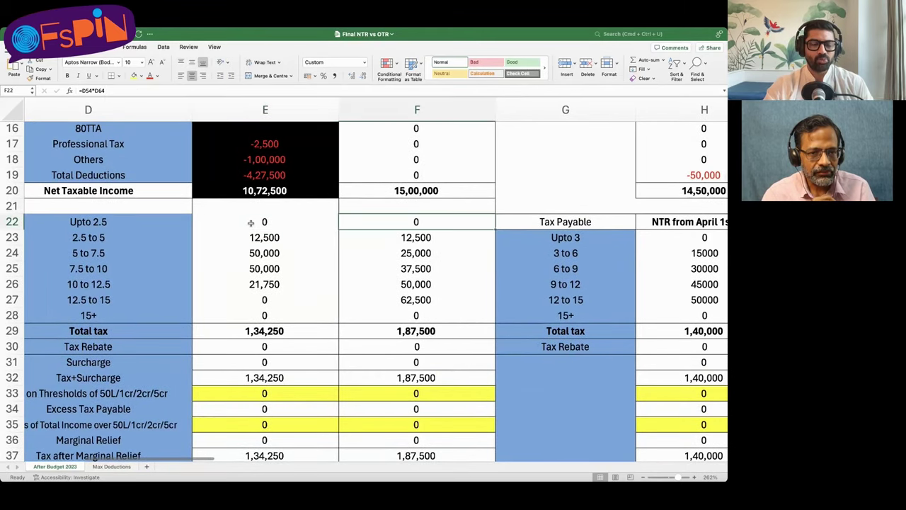
pyautogui.press('Right')
pyautogui.press('Right')
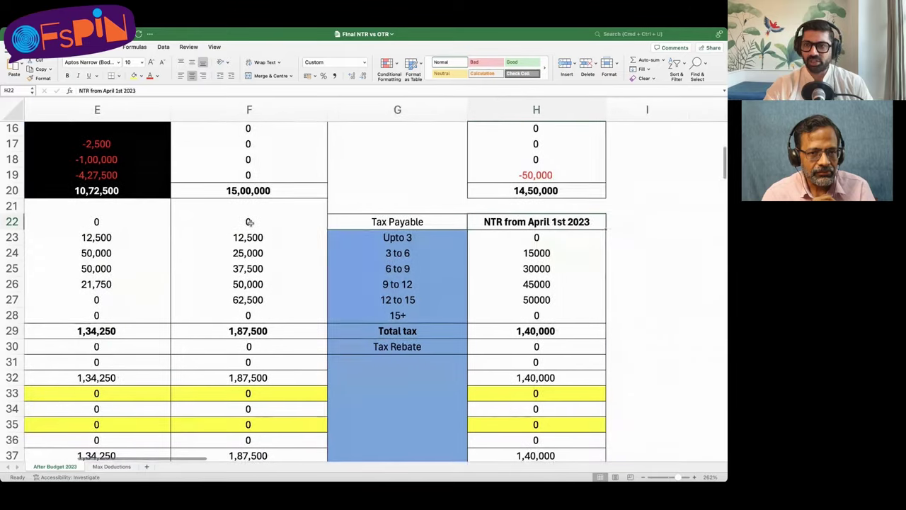
pyautogui.press('Down')
pyautogui.press('Left')
pyautogui.press('Left')
pyautogui.press('Left')
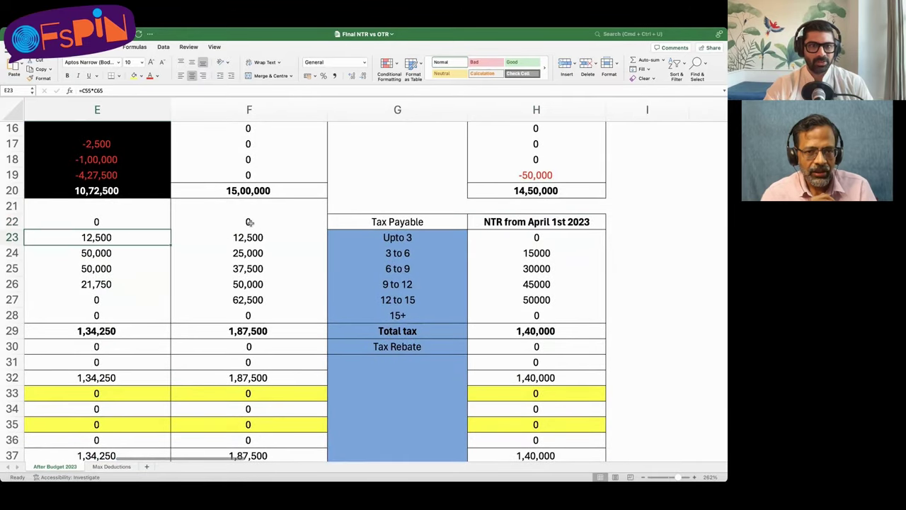
pyautogui.hscroll(-3, 250, 222)
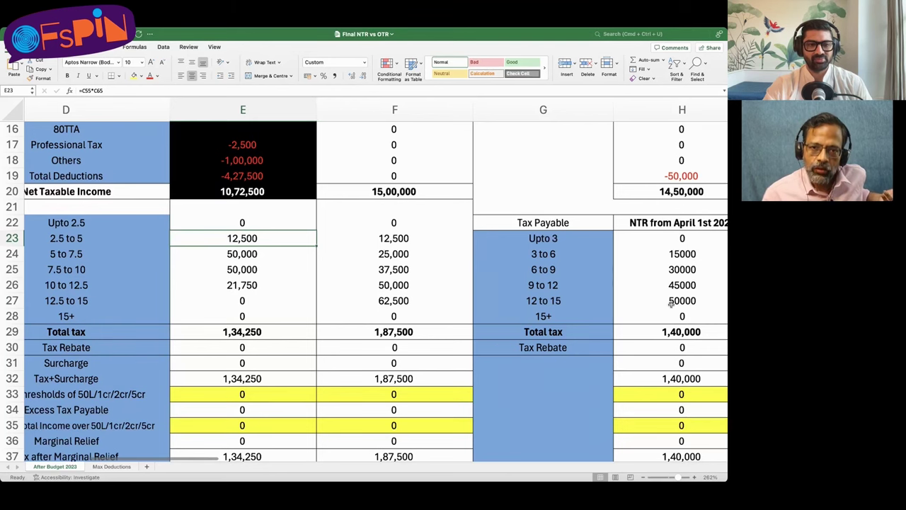
# Examine the full regime comparison zoomed out, and the slab amount and tax rate tables for the old and new regimes beneath it
pyautogui.scroll(-4, 671, 303)
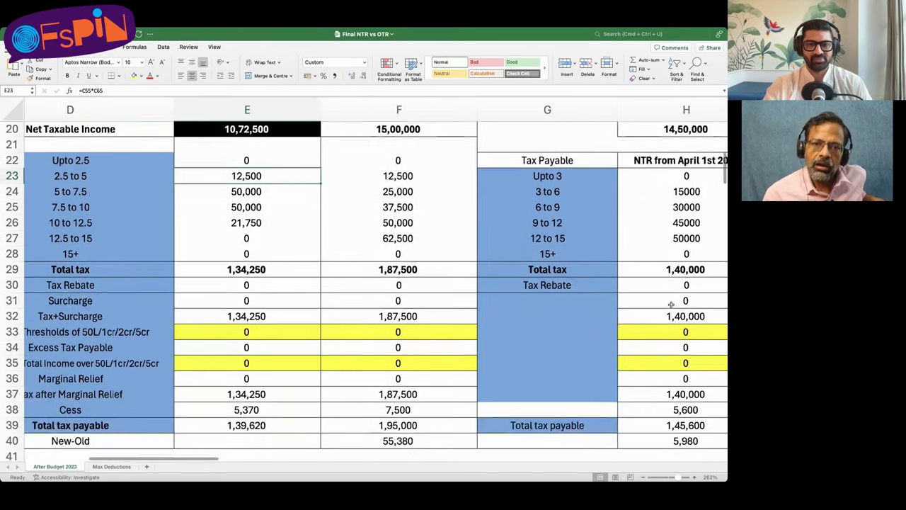
pyautogui.scroll(-2, 671, 304)
pyautogui.scroll(4, 672, 304)
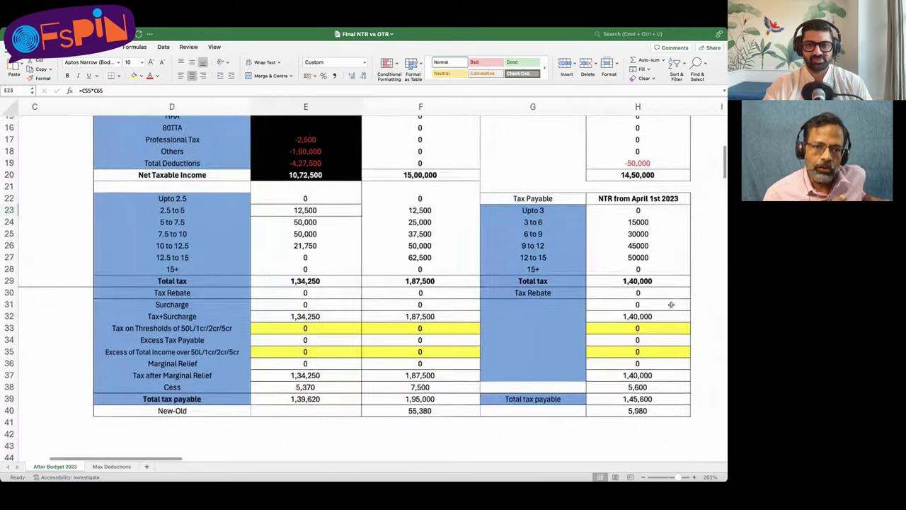
pyautogui.scroll(-5, 671, 305)
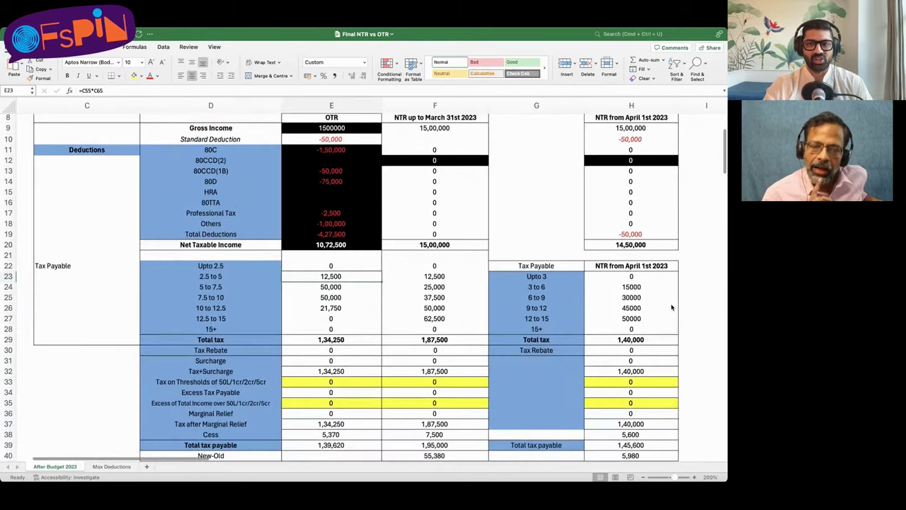
pyautogui.scroll(1, 665, 306)
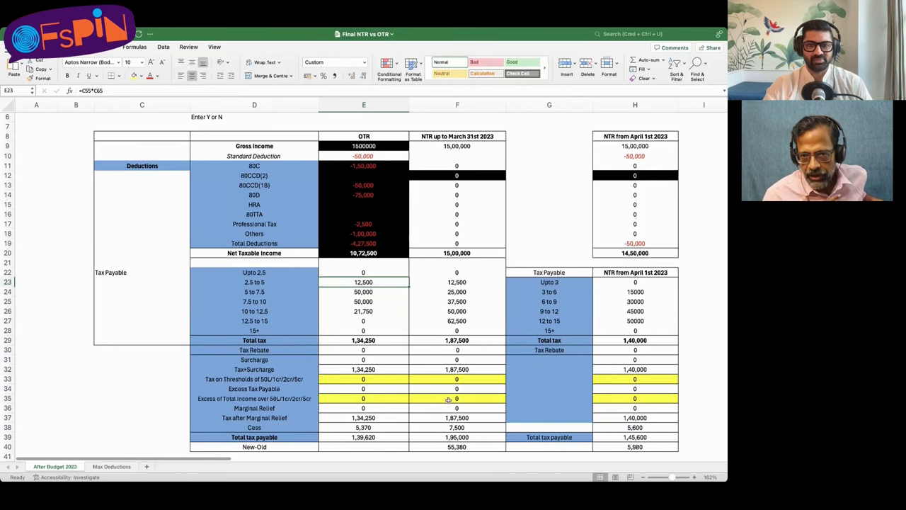
pyautogui.scroll(-4, 448, 400)
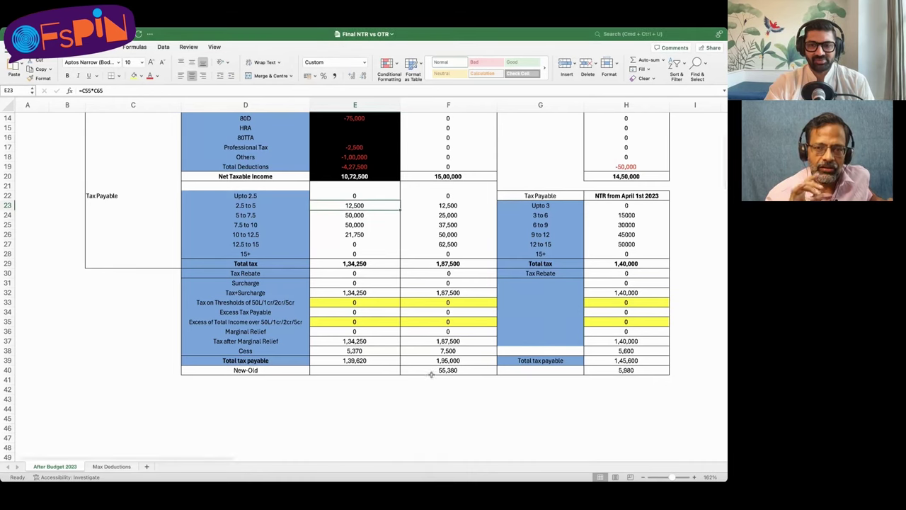
pyautogui.scroll(-10, 401, 312)
pyautogui.scroll(-3, 400, 312)
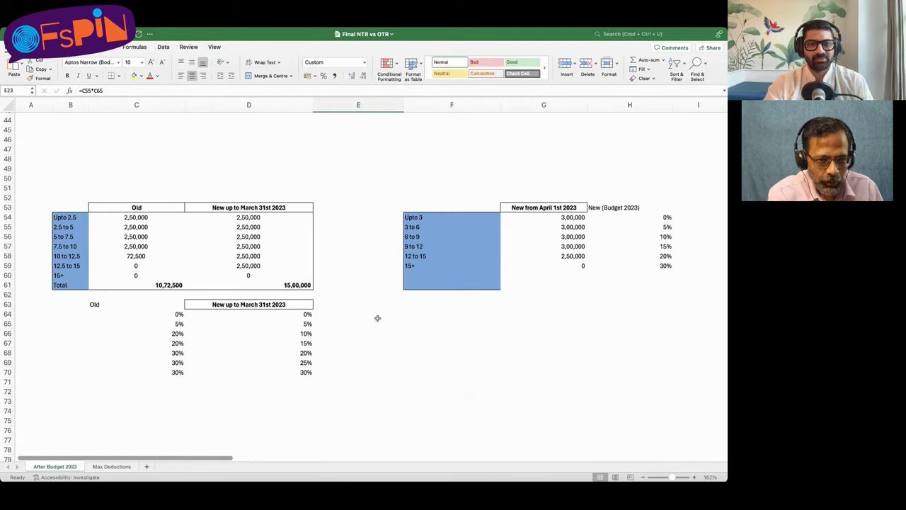
# Open the Max Deductions sheet and highlight the Non-Salaried column and its break-even deductions column
pyautogui.click(111, 466)
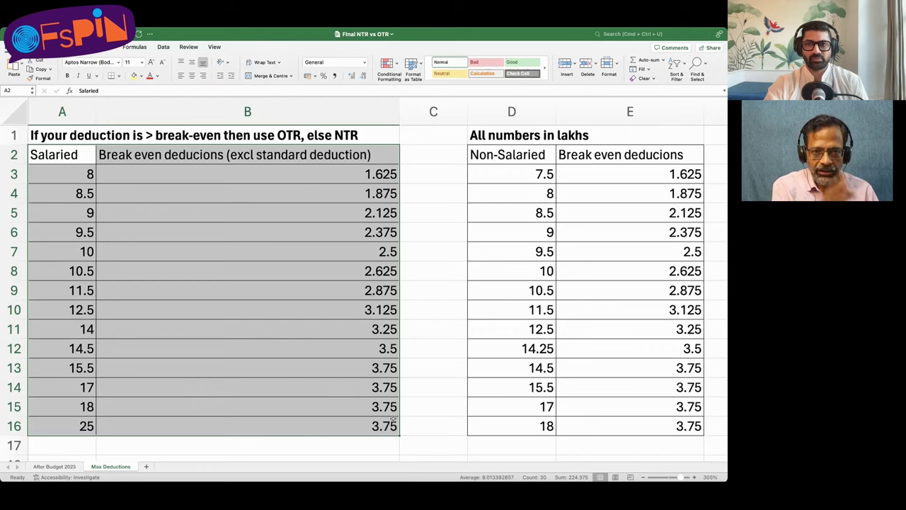
pyautogui.moveTo(520, 111); pyautogui.dragTo(598, 116)
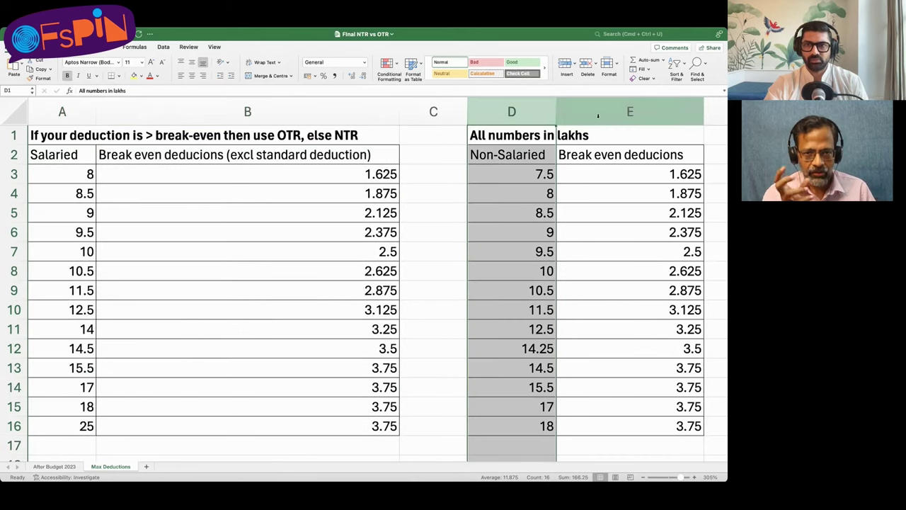